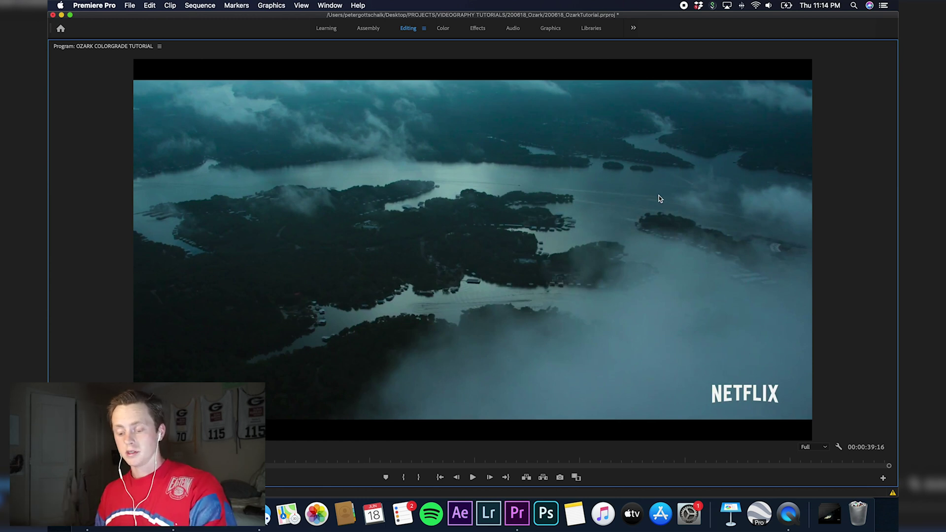
Leave the full-frame Ozark reference view and restore the Editing workspace panels.
key(grave)
Select the golden-hour boat clip and move to the Color workspace with the playhead on it.
click(477, 290)
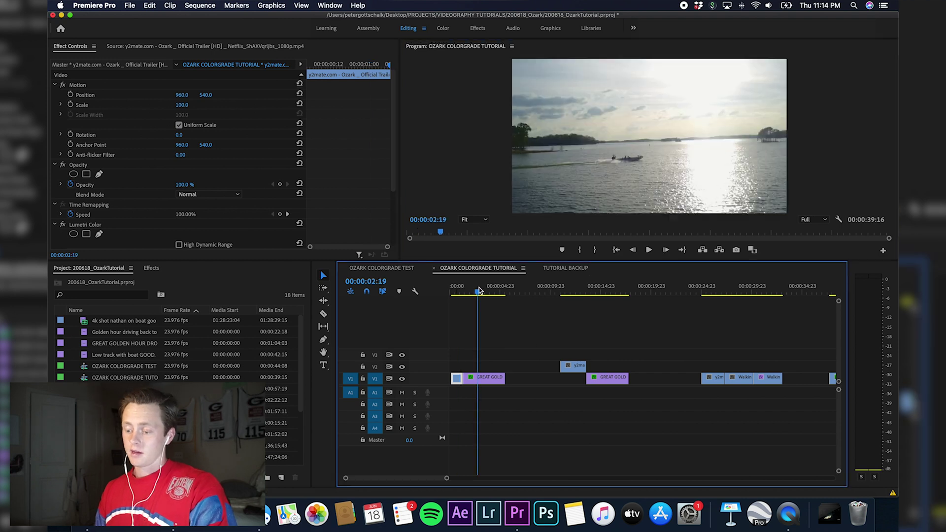
click(491, 377)
key(alt+shift+4)
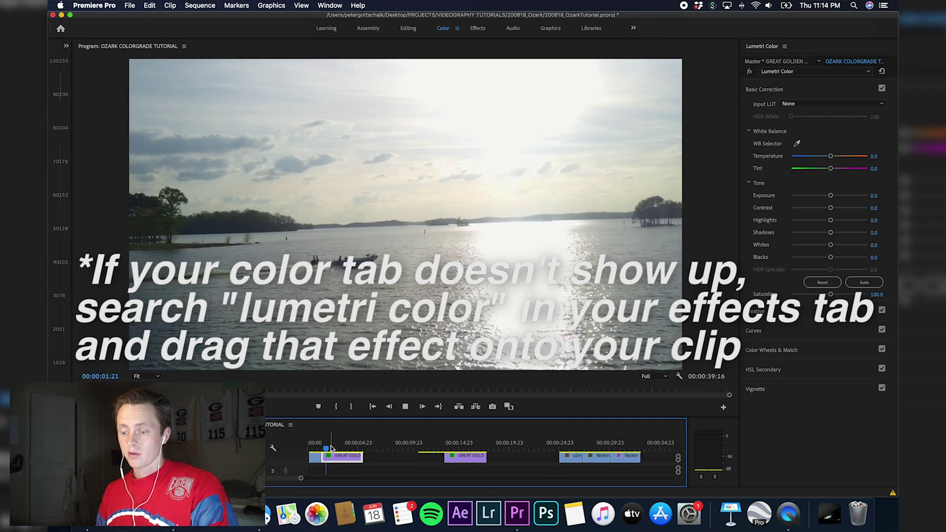
click(338, 445)
Set boat clip Exposure -1.1, Highlights -56.5, Shadows -46.6, Whites 6.8, Blacks -51.6.
drag(830, 195, 886, 209)
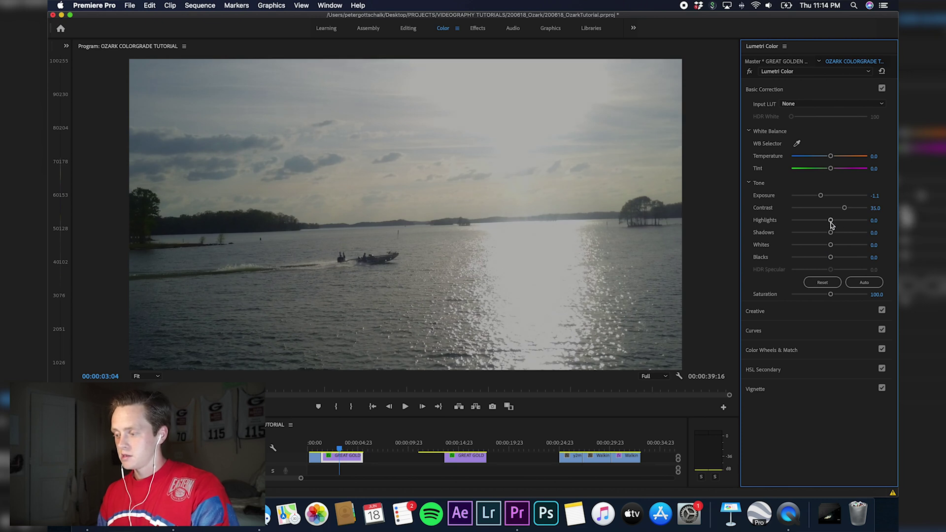
drag(831, 221, 810, 221)
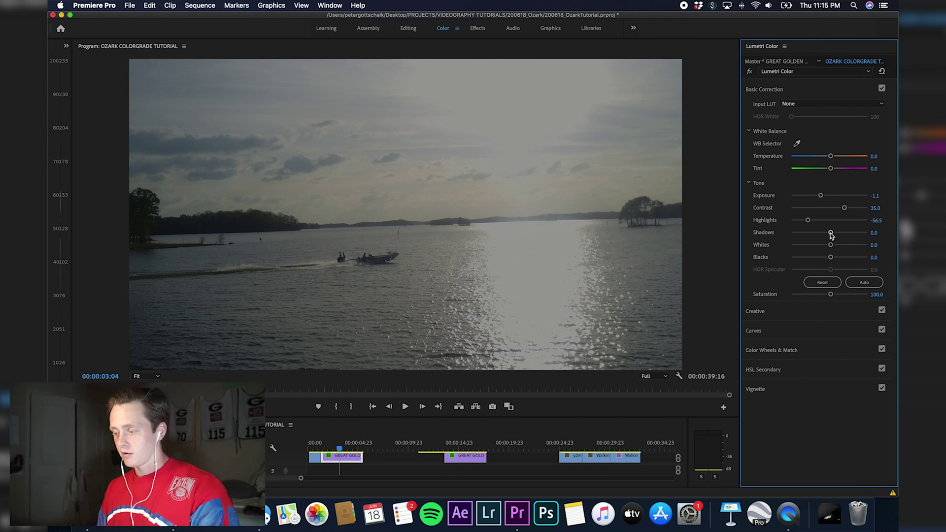
drag(831, 233, 811, 240)
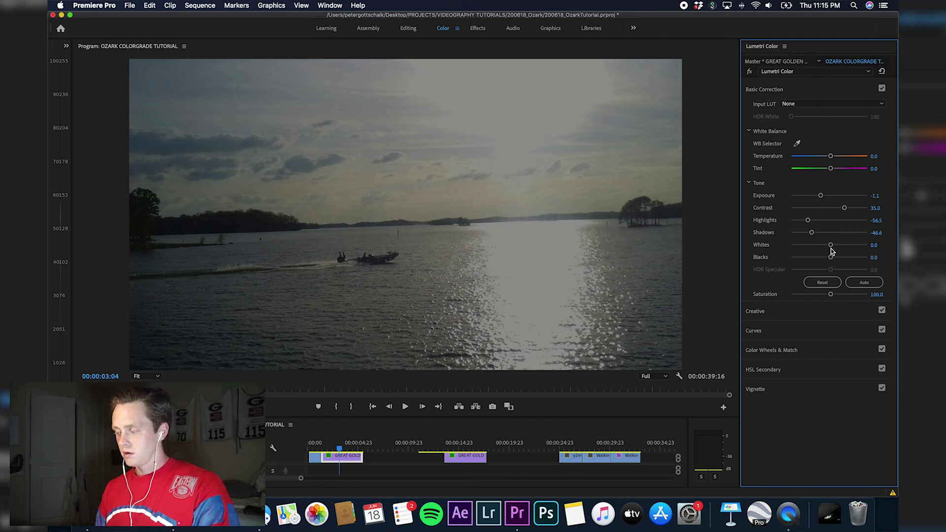
mouse_move(831, 245)
mouse_down()
mouse_move(840, 245)
mouse_move(832, 243)
mouse_up()
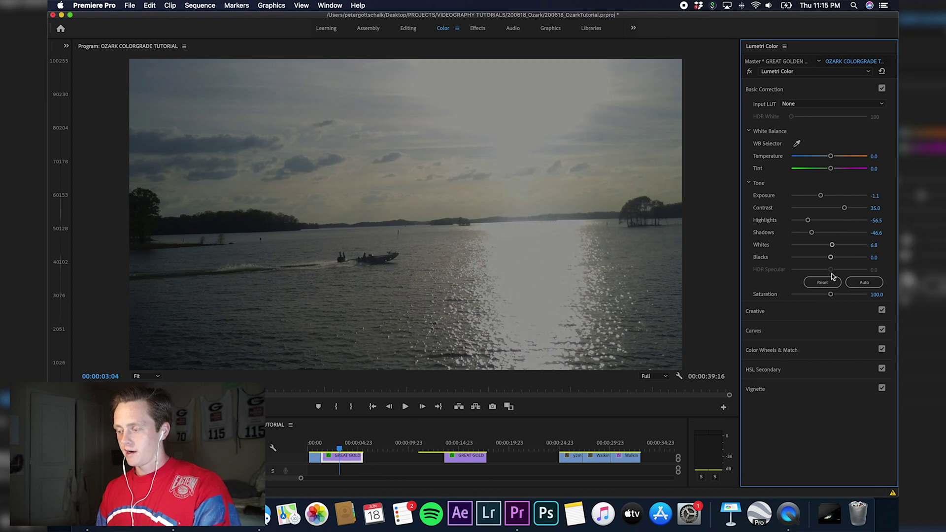
drag(830, 257, 806, 266)
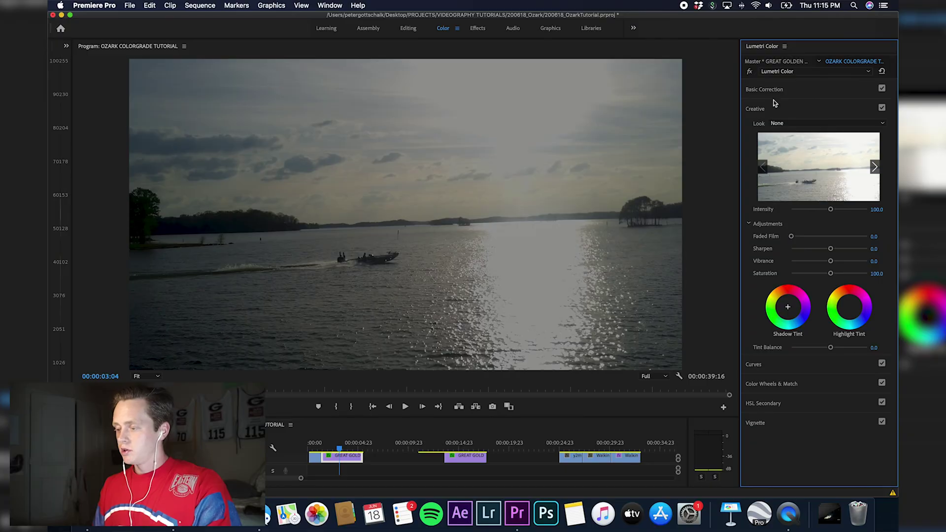
In Color Wheels & Match, lower the Midtones slider to darken the boat clip's midtones.
click(775, 107)
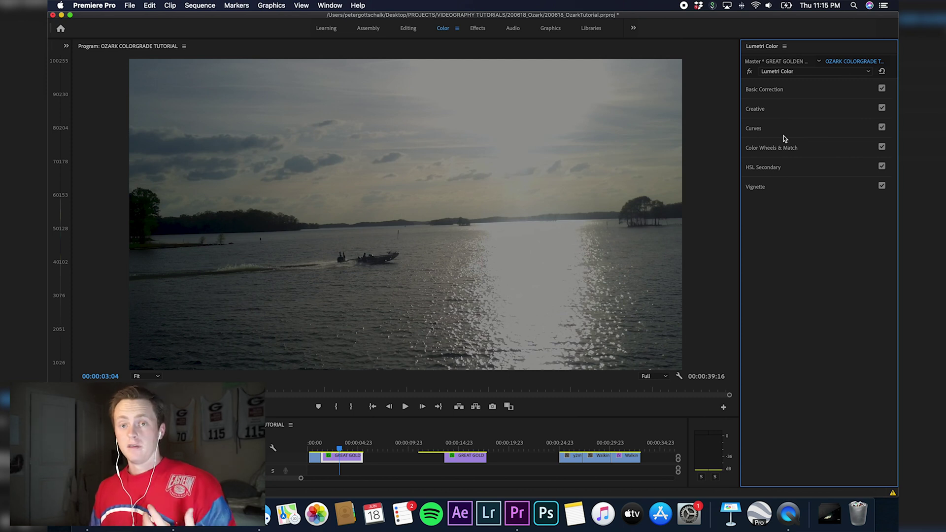
click(783, 148)
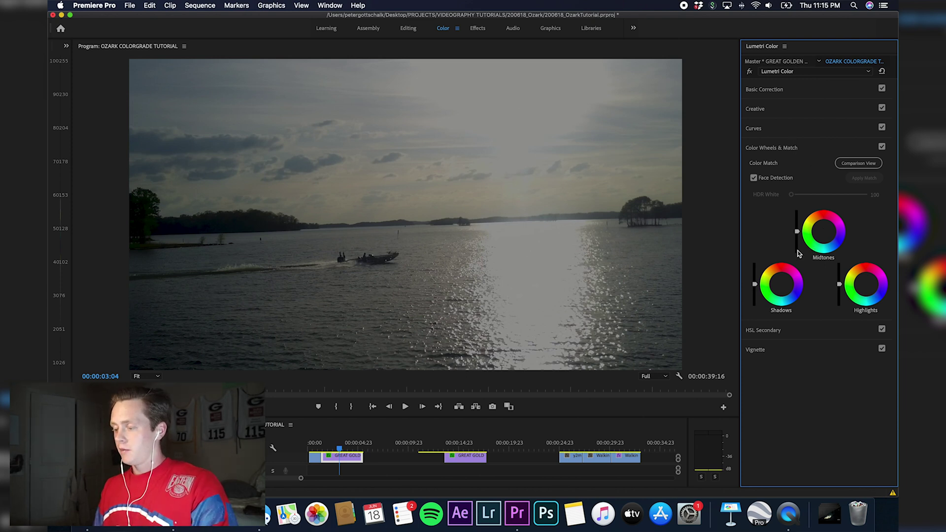
click(824, 236)
drag(824, 232, 824, 233)
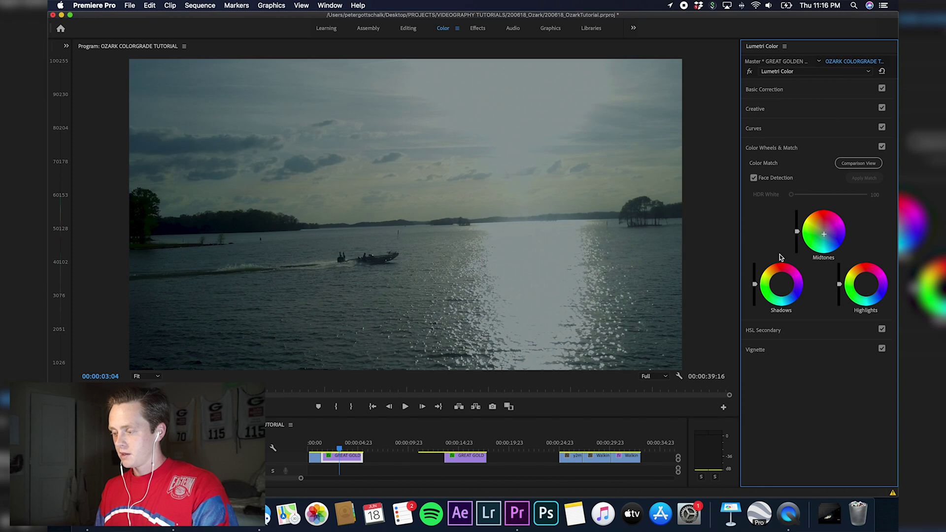
drag(797, 231, 797, 241)
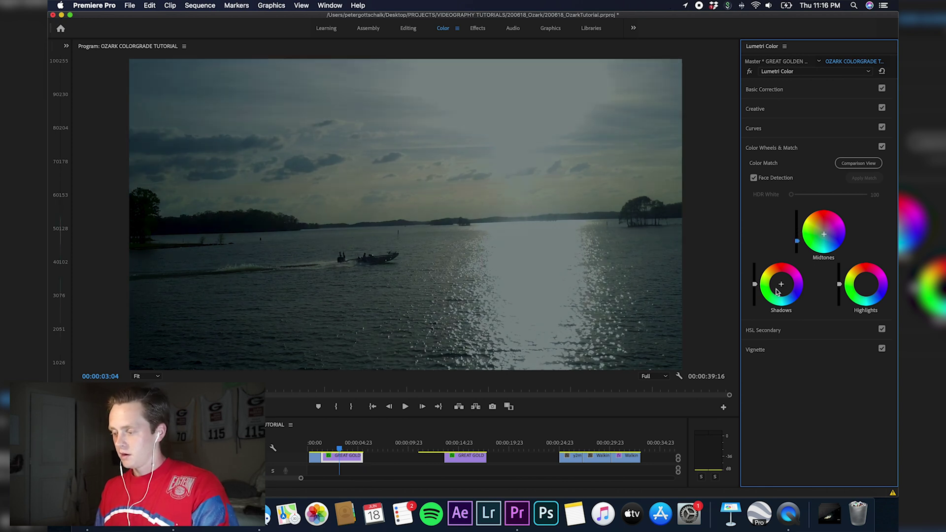
Push the Shadows wheel toward cyan-green teal and tint the Highlights wheel greener.
drag(782, 290, 783, 291)
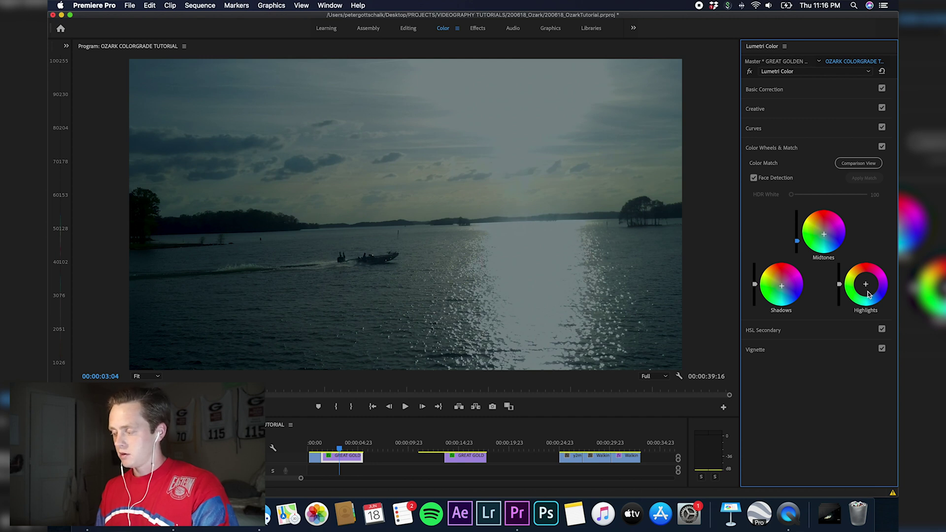
drag(863, 285, 862, 281)
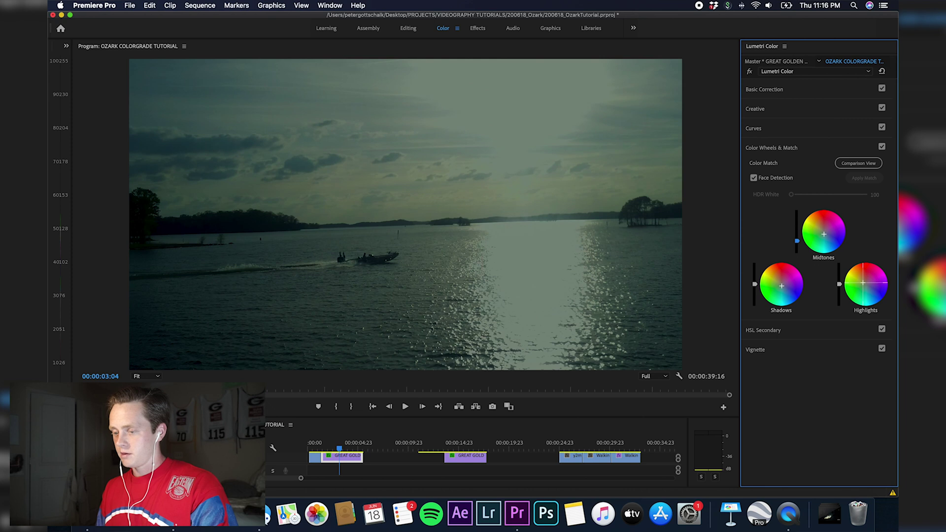
click(754, 128)
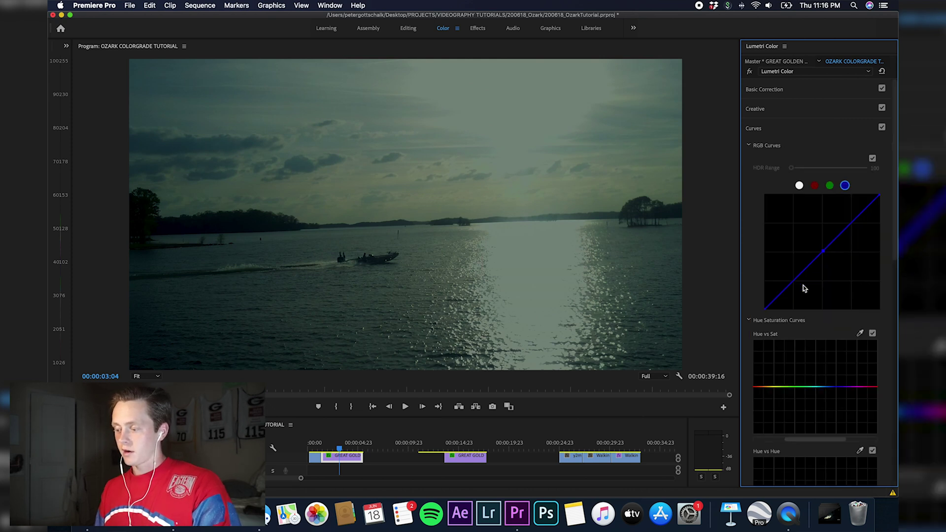
Try a blue curve boost, reset it to straight, and lower exposure further to about -1.3.
drag(795, 285, 792, 280)
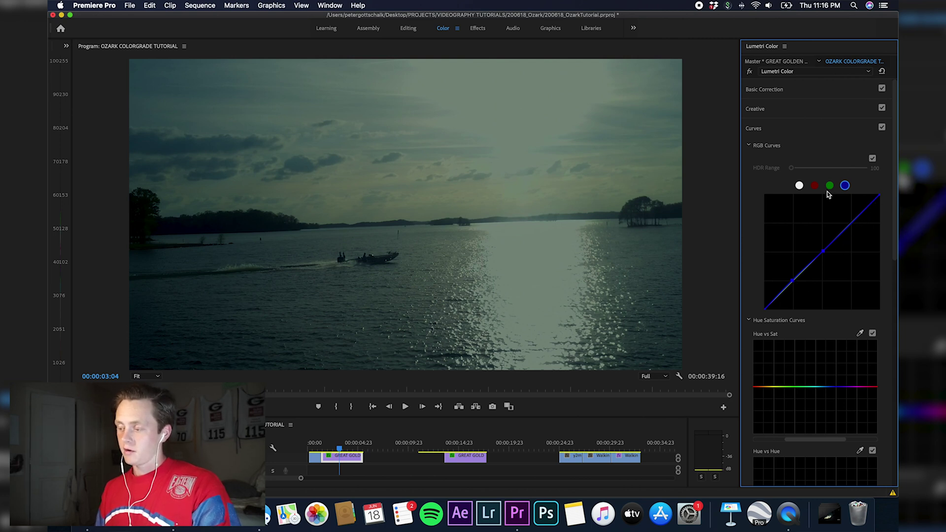
drag(821, 253, 818, 248)
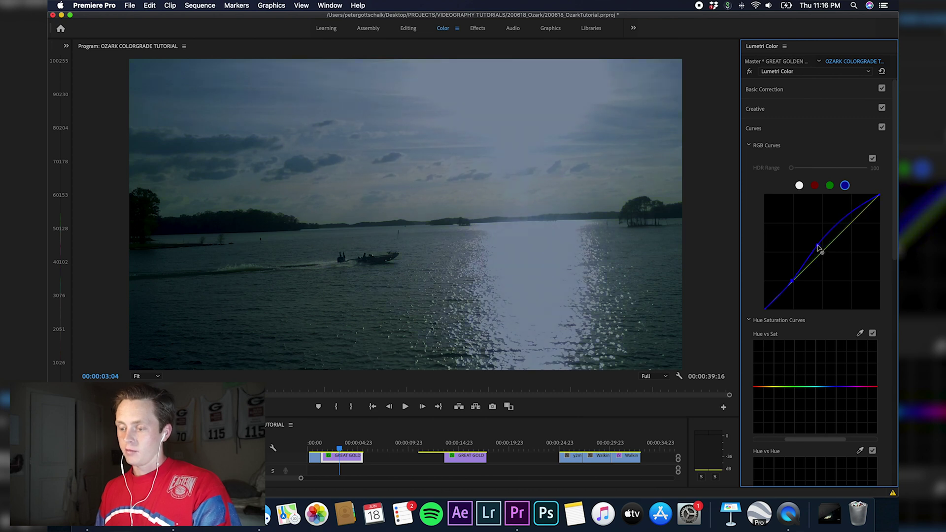
double_click(818, 248)
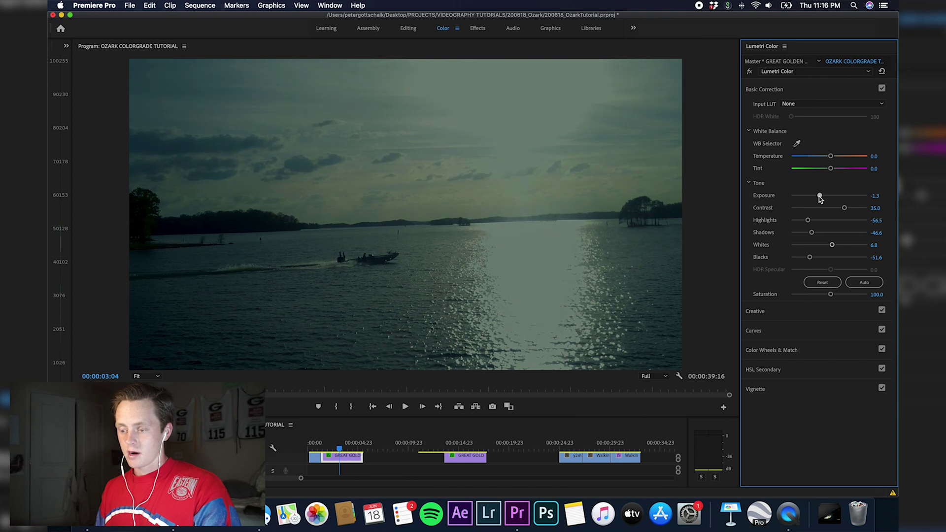
drag(821, 198, 818, 203)
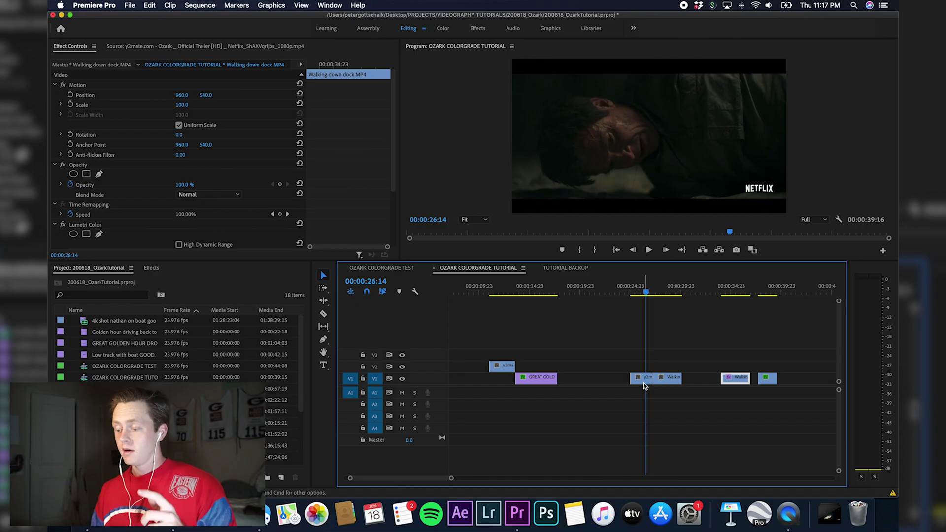
Play the dark Ozark trailer clip on V1 full-frame in the Editing workspace for comparison.
click(643, 379)
key(Up)
click(663, 160)
key(grave)
key(space)
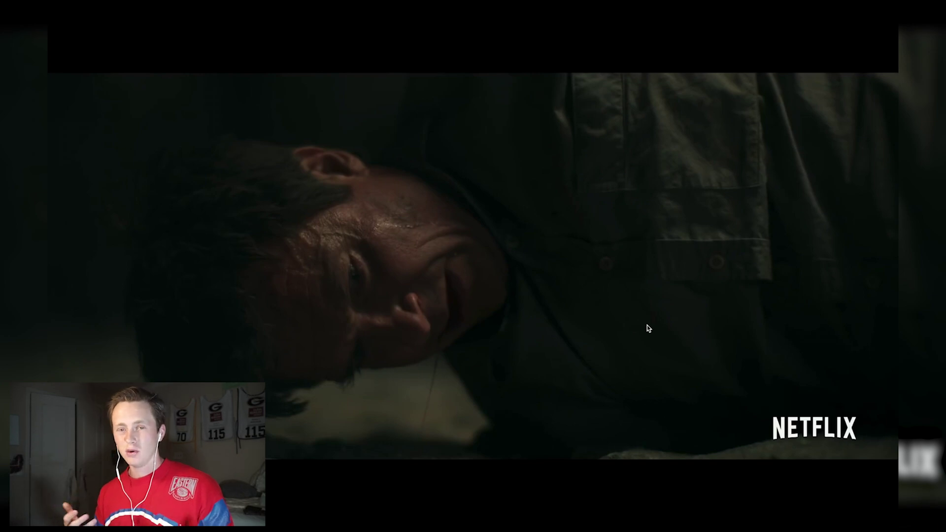
key(Escape)
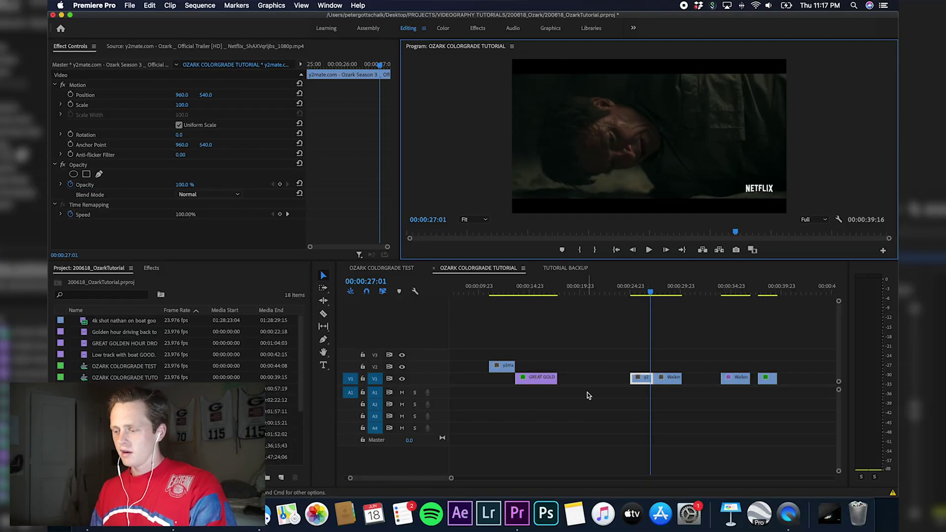
Play from 00:00:27:12 and slow down the Walking down dock clip with Speed/Duration.
click(656, 293)
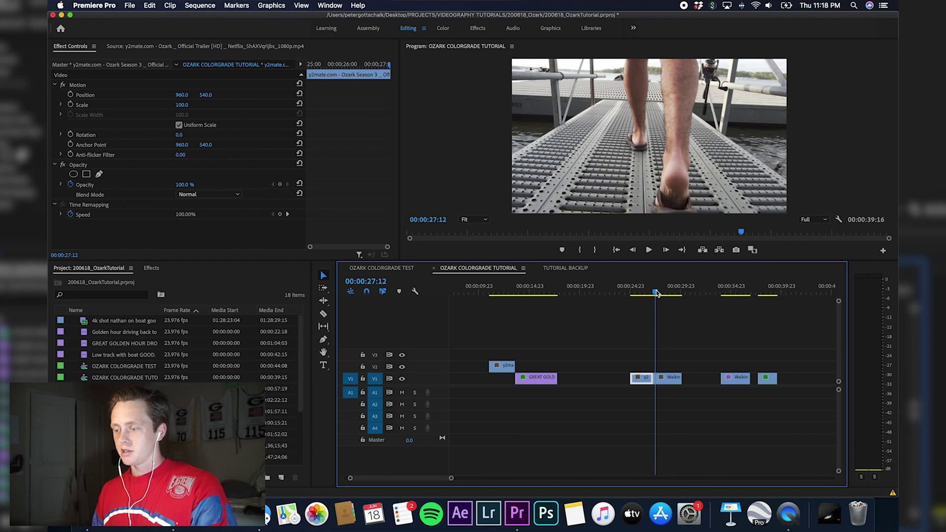
key(space)
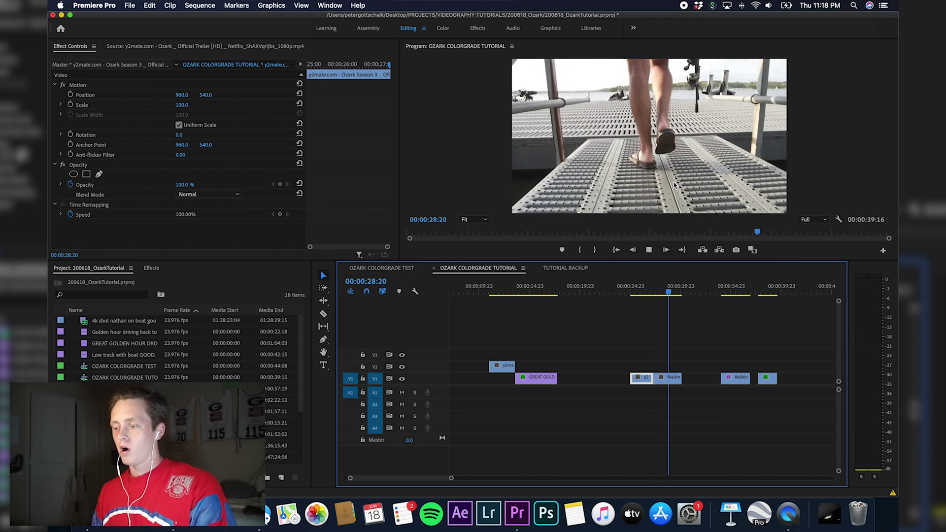
click(670, 379)
key(super+r)
key(Return)
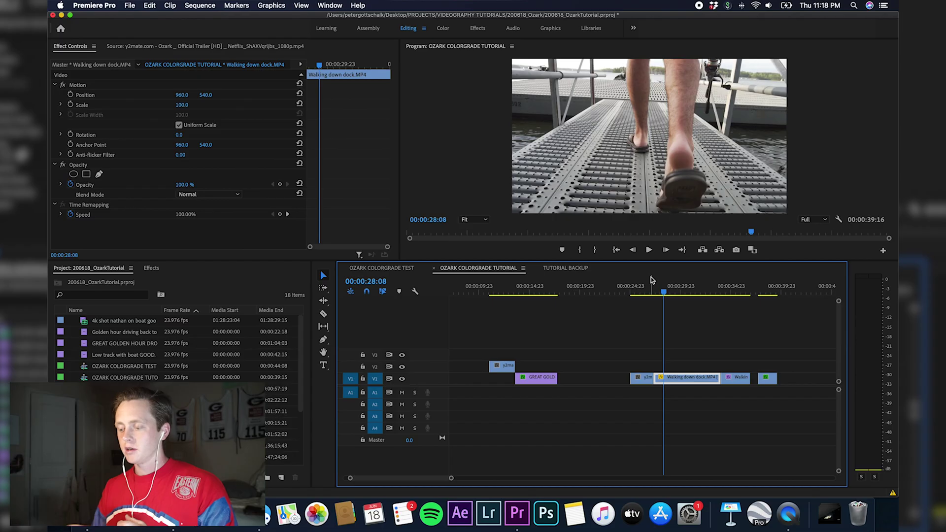
In the Color workspace, set the dock clip's Exposure -1.5, Highlights -30.4, Blacks -56.5.
click(443, 28)
drag(830, 195, 819, 206)
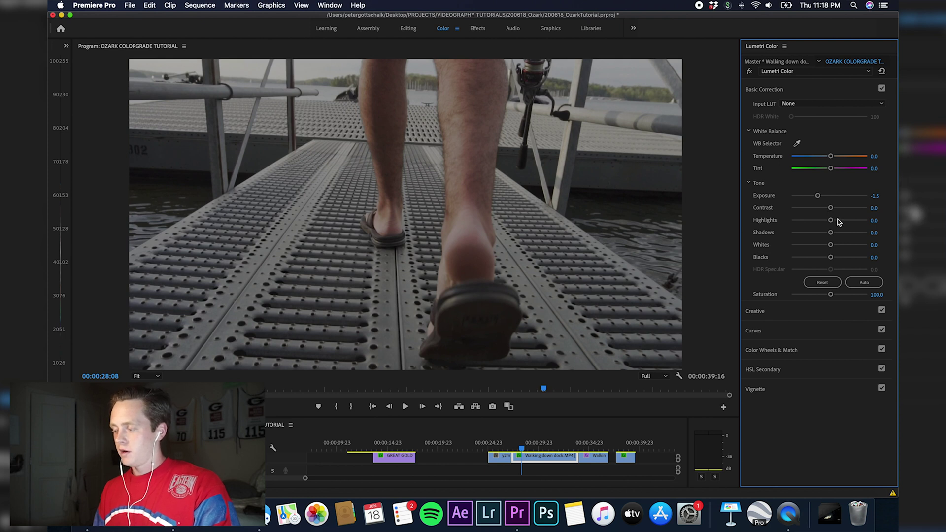
drag(831, 220, 809, 237)
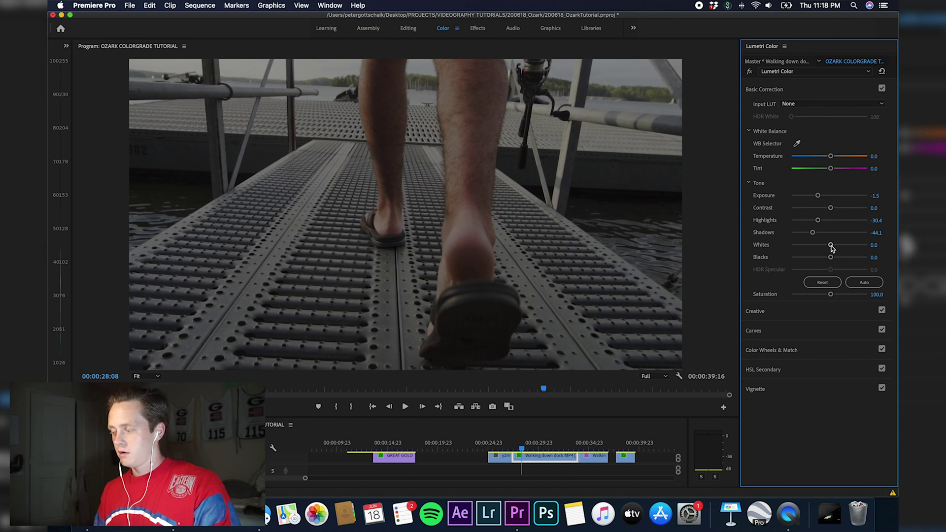
drag(831, 258, 811, 259)
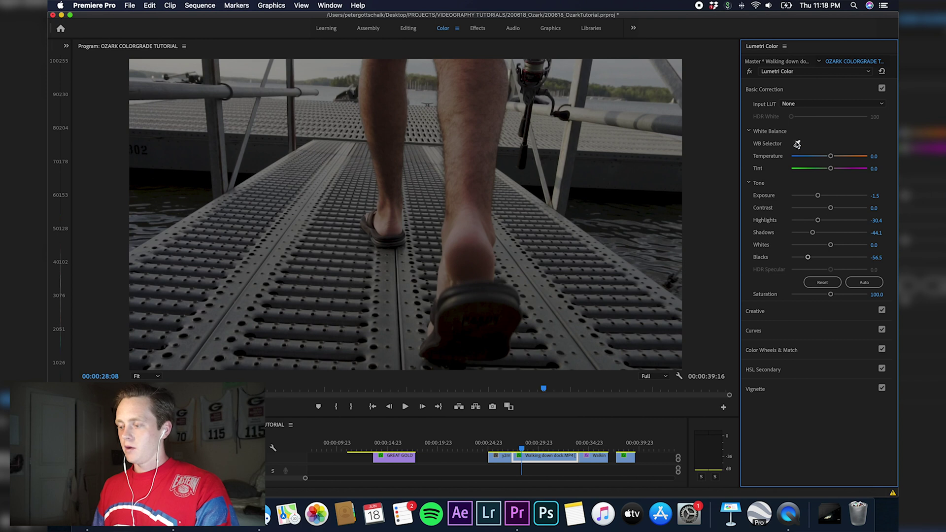
click(776, 315)
click(834, 367)
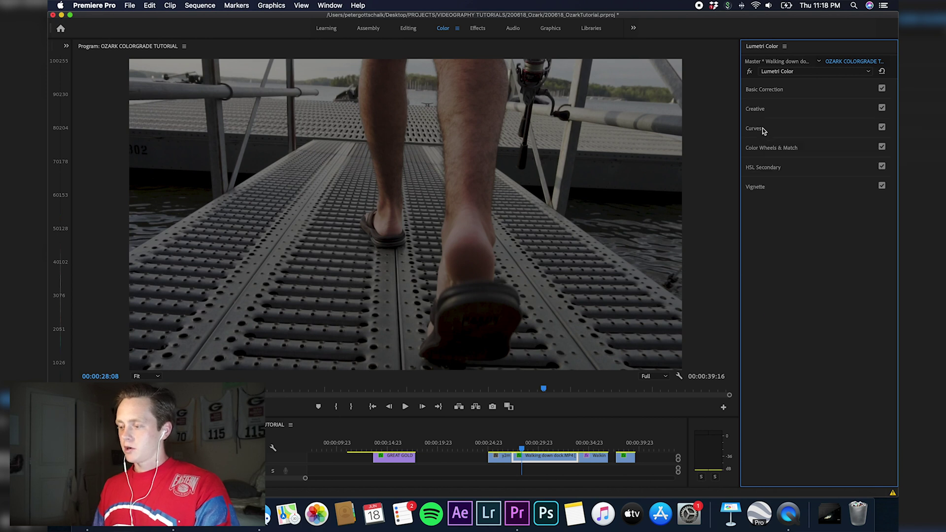
Sample the leg's skin tone in Hue vs Sat and drag a deep desaturating dip across red-to-yellow hues.
scroll(765, 296, down, 5)
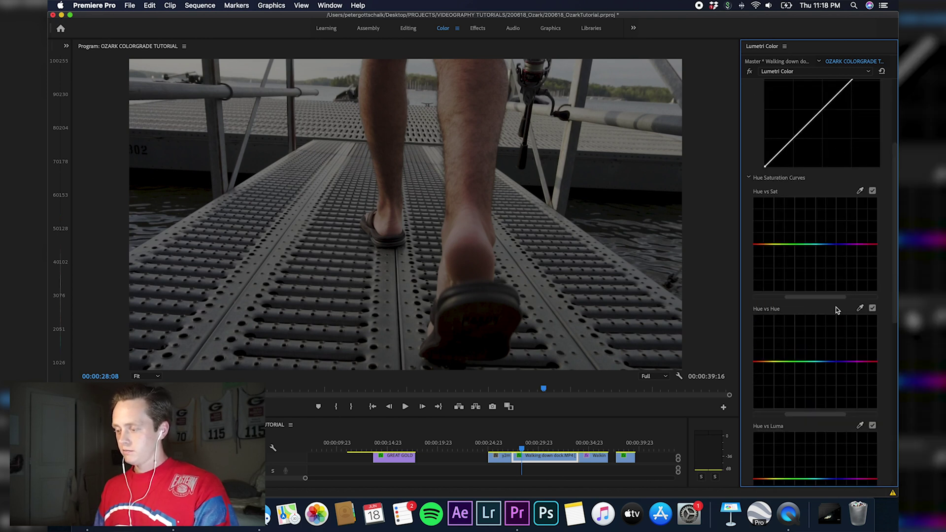
click(862, 189)
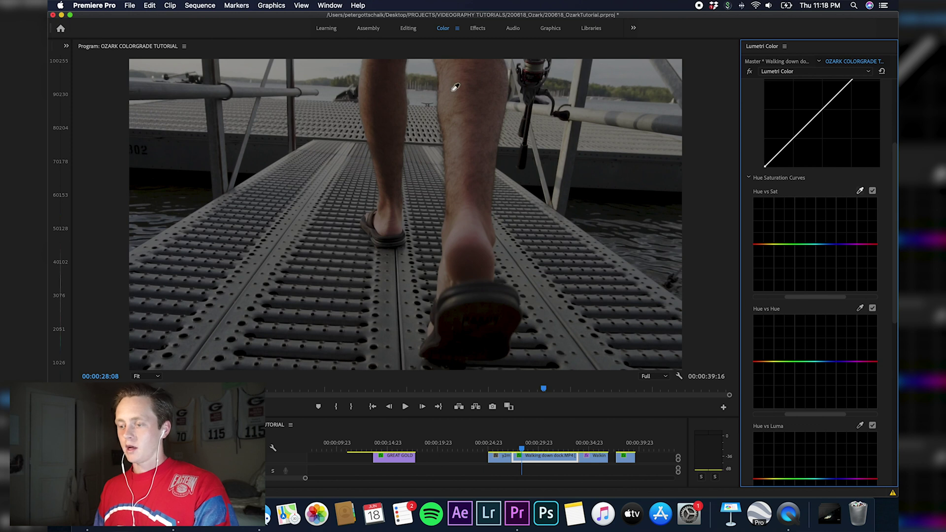
click(638, 91)
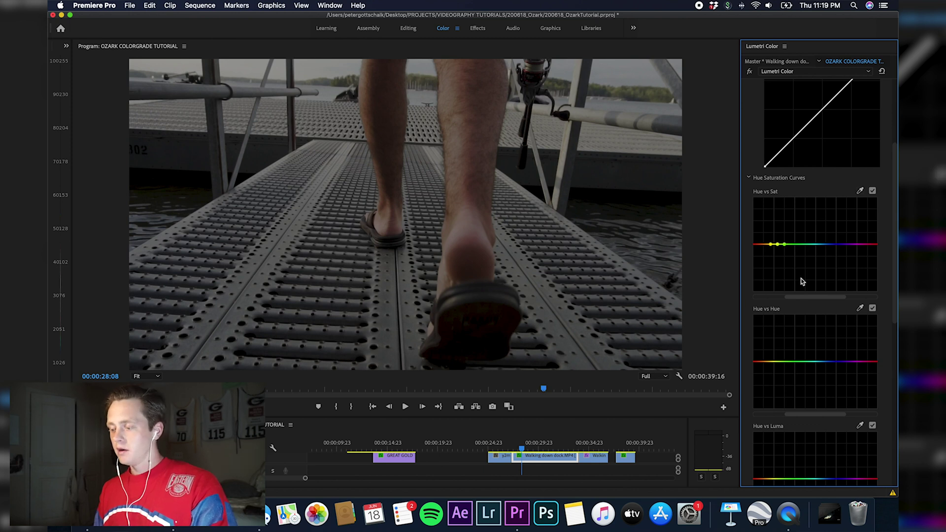
click(794, 244)
drag(785, 244, 777, 255)
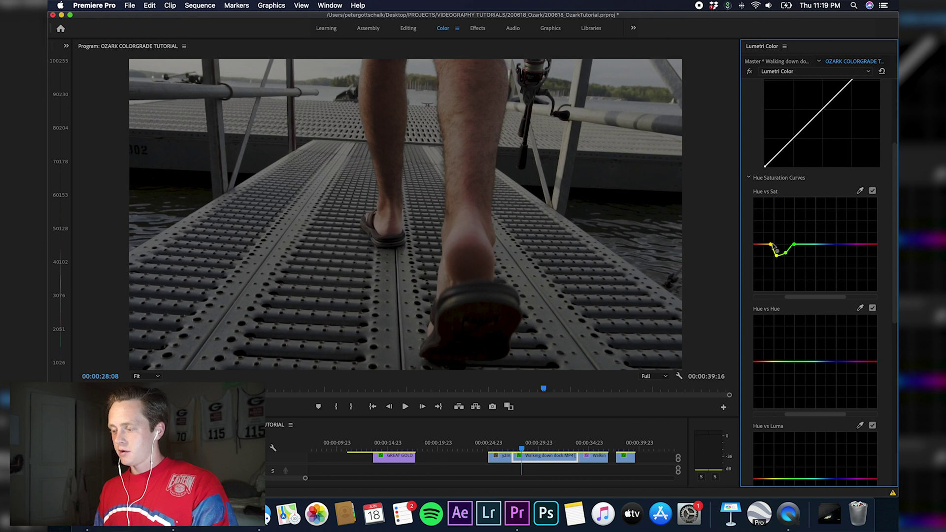
drag(772, 247, 768, 251)
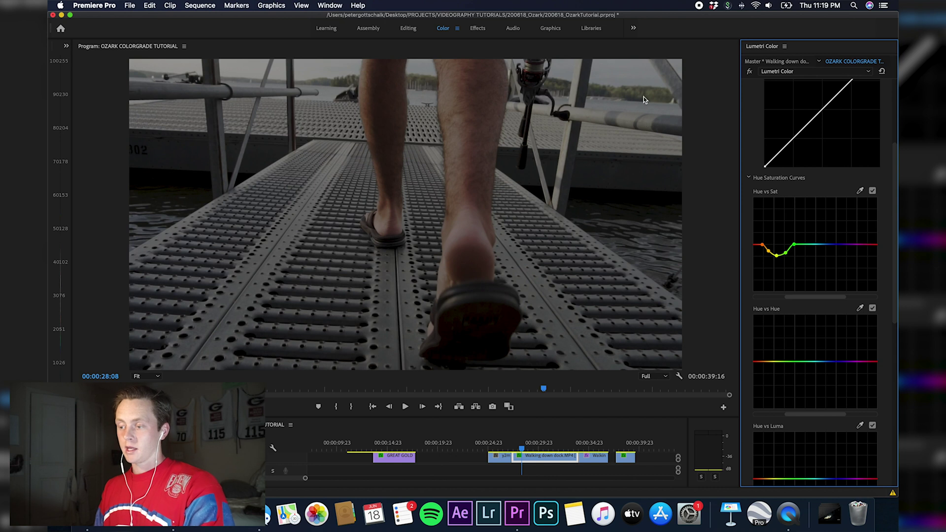
mouse_move(786, 253)
mouse_down()
mouse_move(788, 290)
mouse_move(786, 193)
mouse_move(789, 271)
mouse_move(787, 257)
mouse_move(777, 290)
mouse_move(777, 255)
mouse_move(787, 253)
mouse_up()
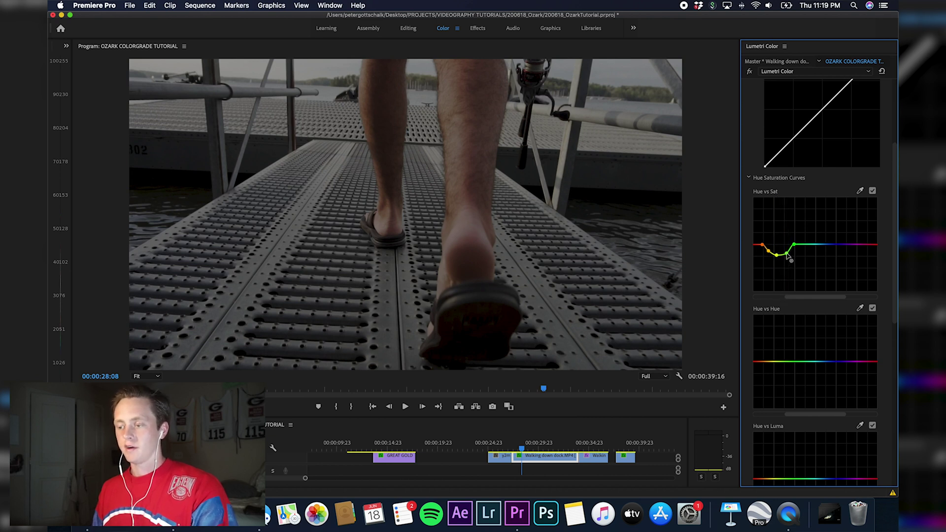
scroll(756, 146, up, 3)
Shift the dock clip's midtones toward teal, darken them, then return to Editing at 00:00:27:11.
click(772, 100)
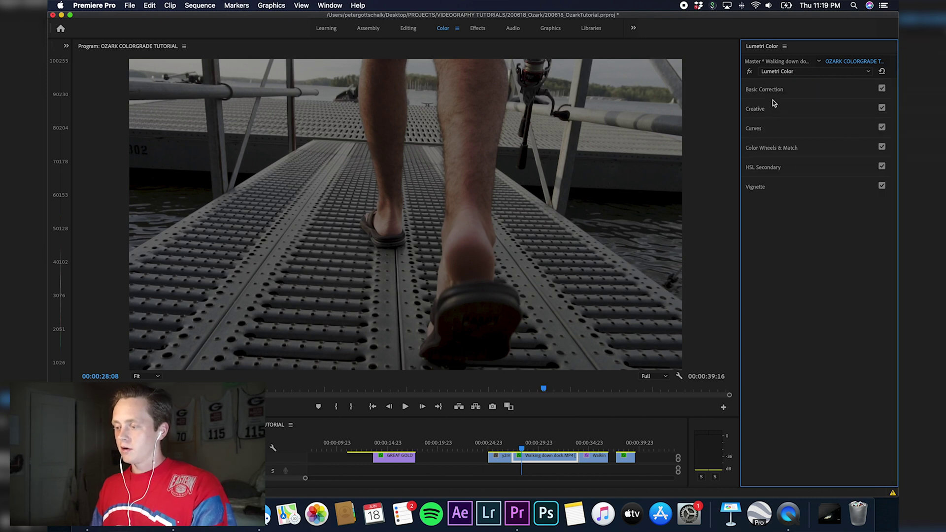
click(780, 150)
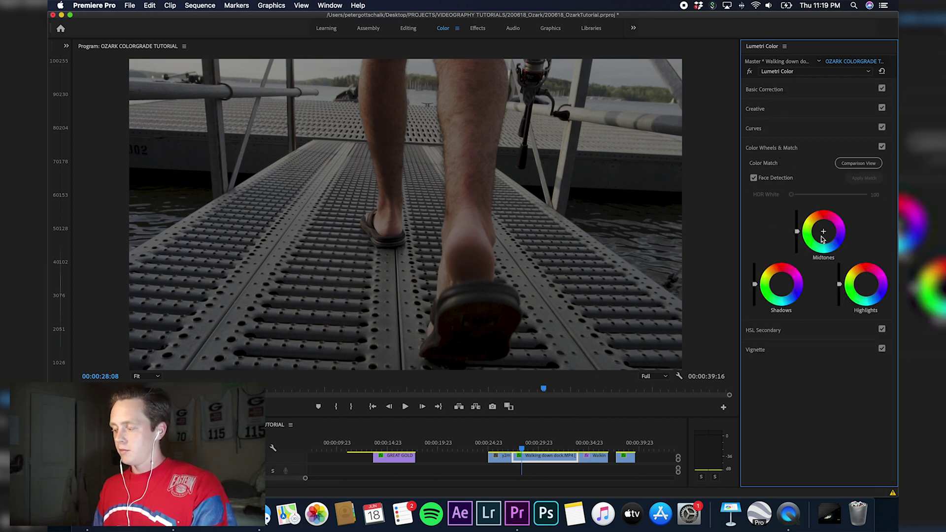
drag(825, 238, 826, 242)
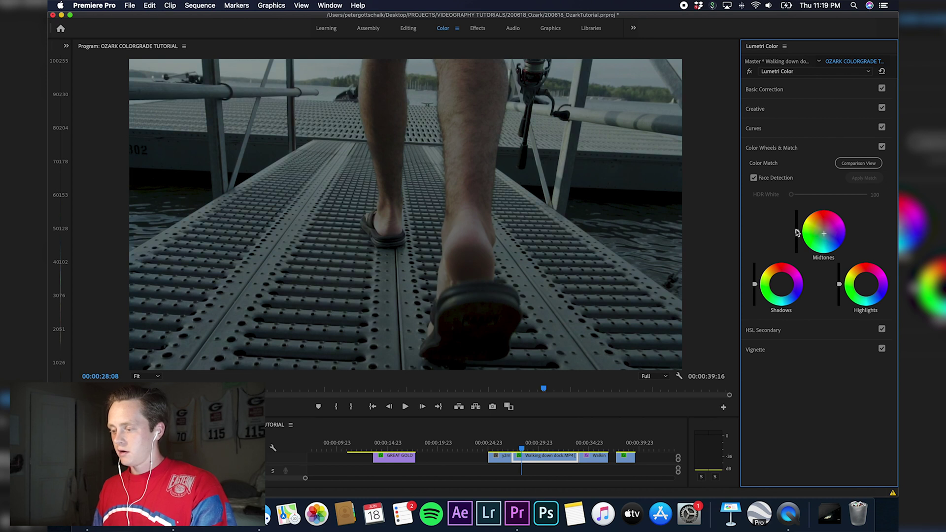
drag(797, 233, 797, 240)
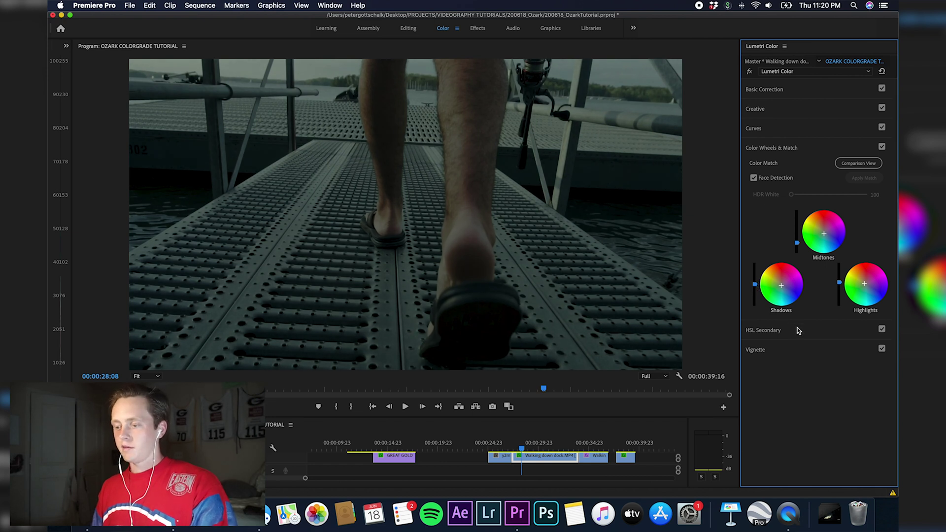
drag(544, 443, 513, 443)
click(408, 28)
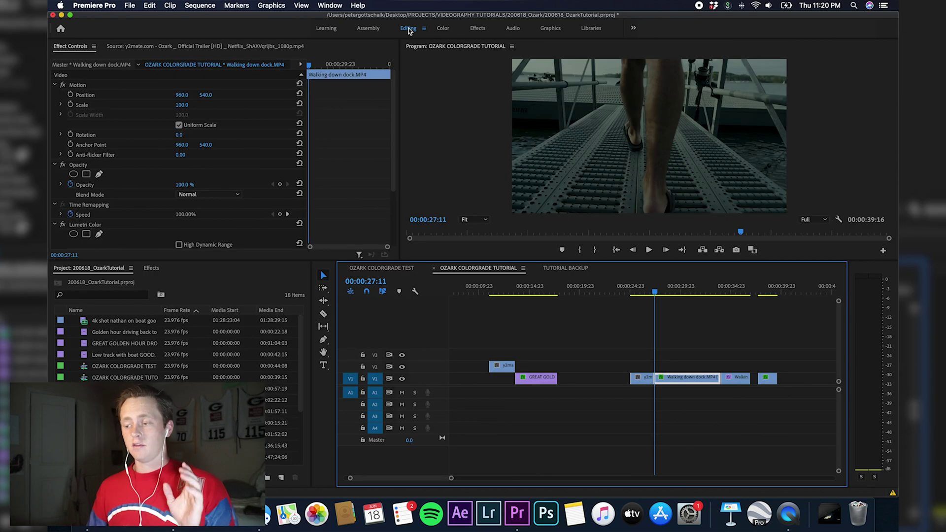